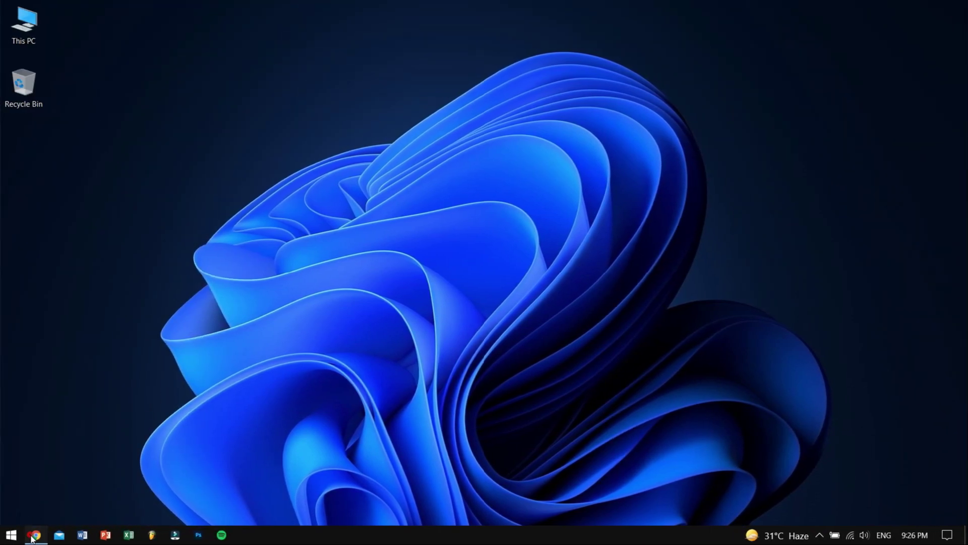
Open Chrome and look over the PassFab Back to School Education Offer page.
left_click(34, 536)
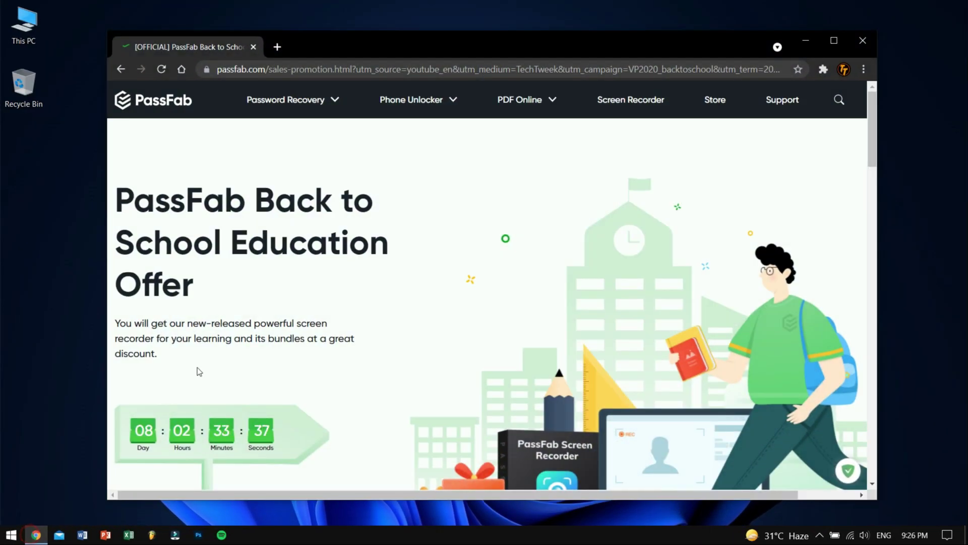
middle_click(476, 189)
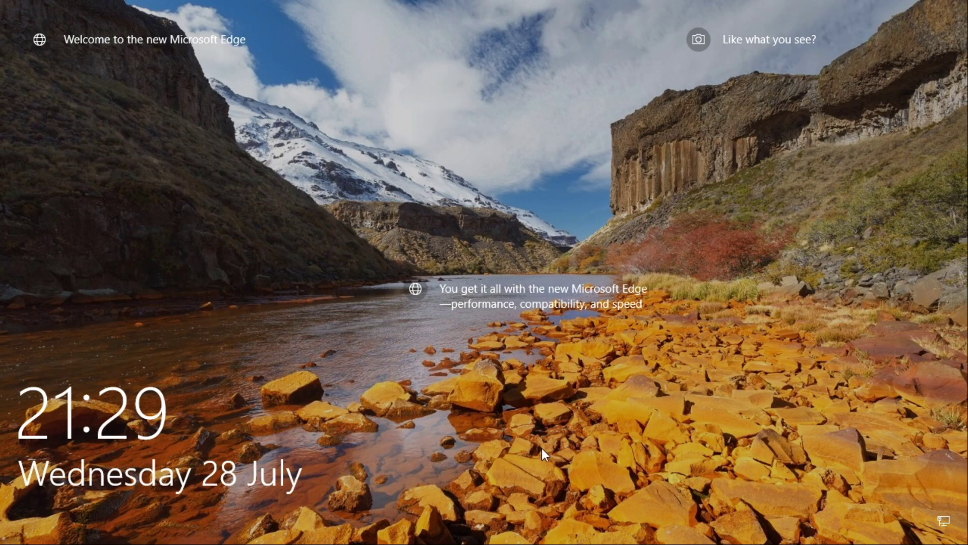
Dismiss the lock screen and try to sign in to the WorkBench account by entering the account password.
left_click_drag(542, 447, 543, 239)
left_click_drag(560, 459, 568, 167)
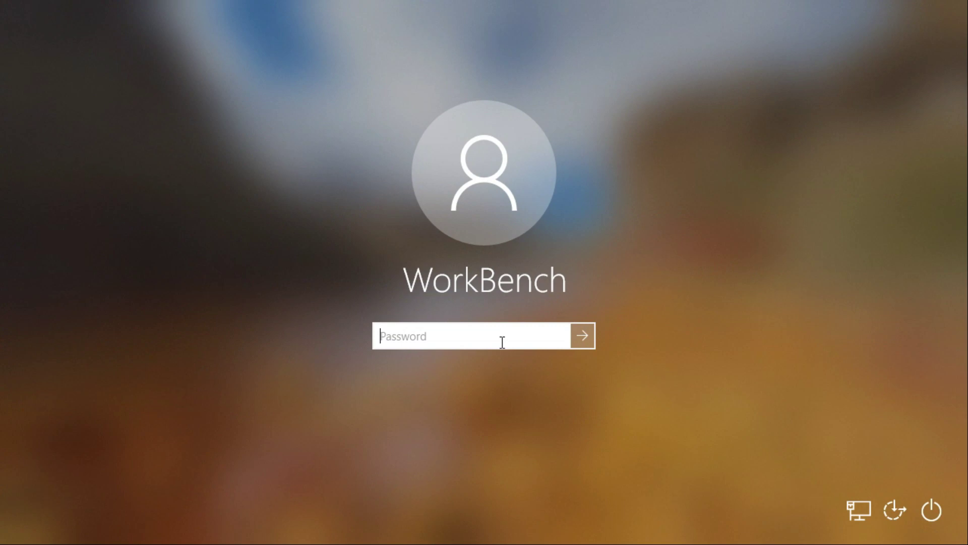
type("**")
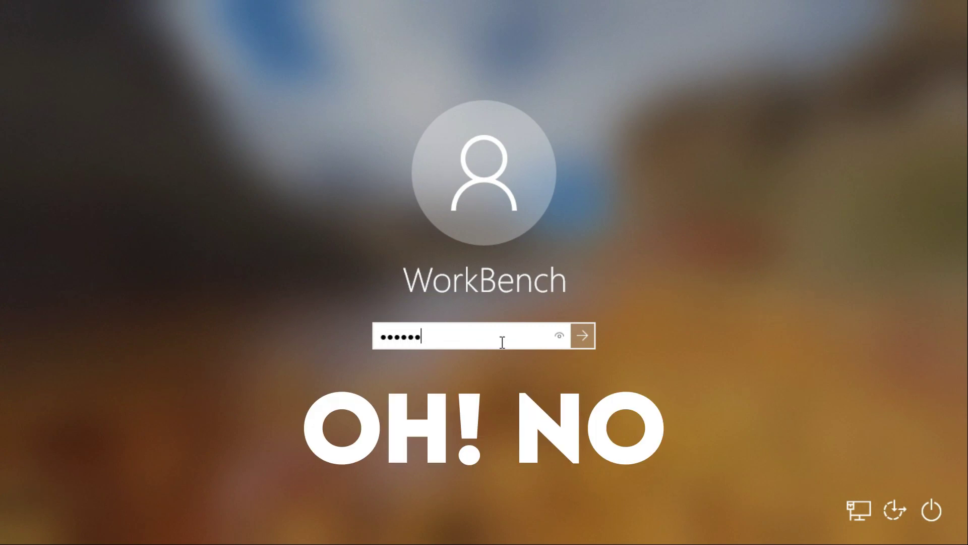
left_click(581, 337)
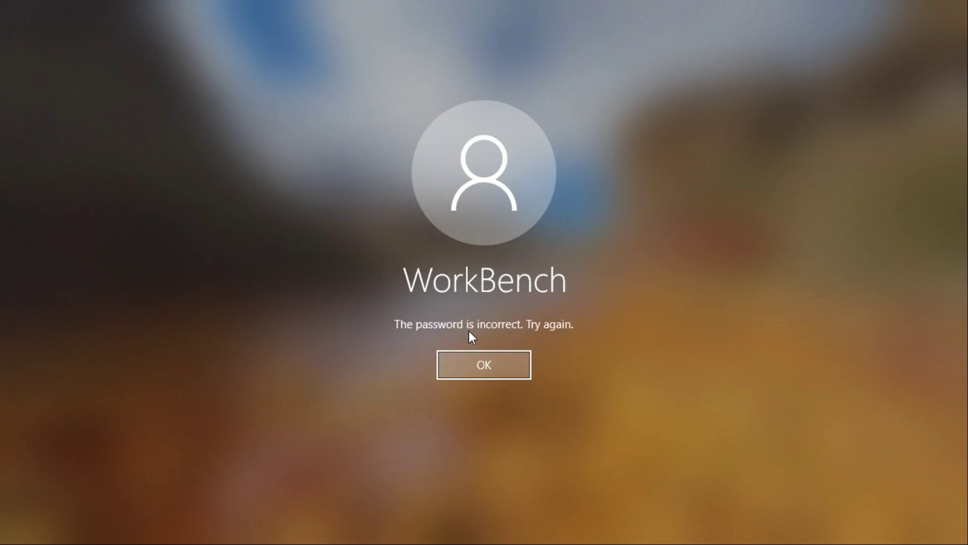
left_click(491, 363)
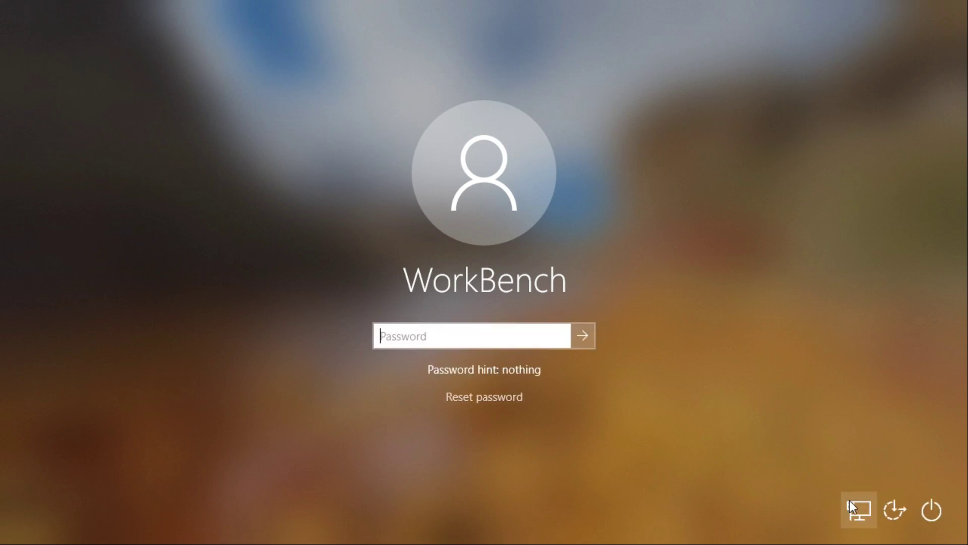
left_click(851, 501)
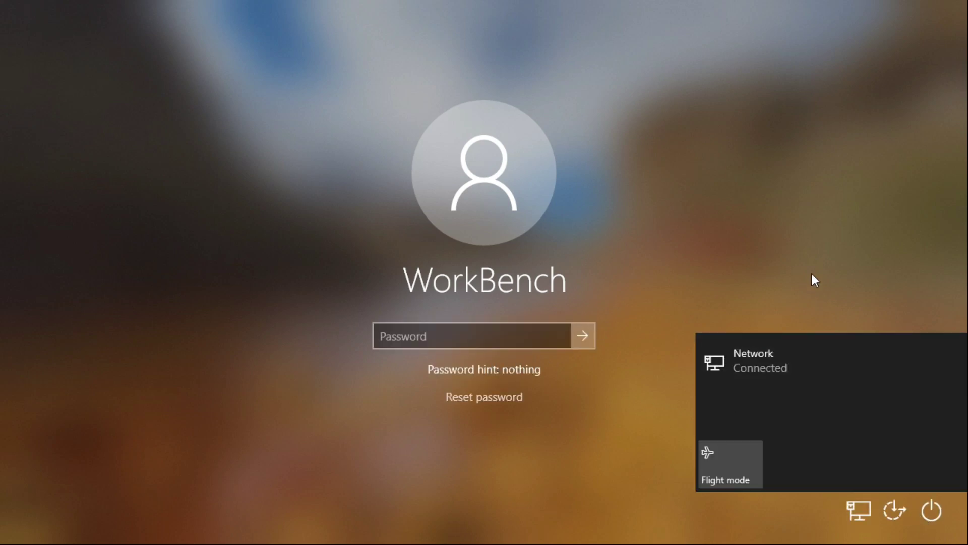
left_click(931, 510)
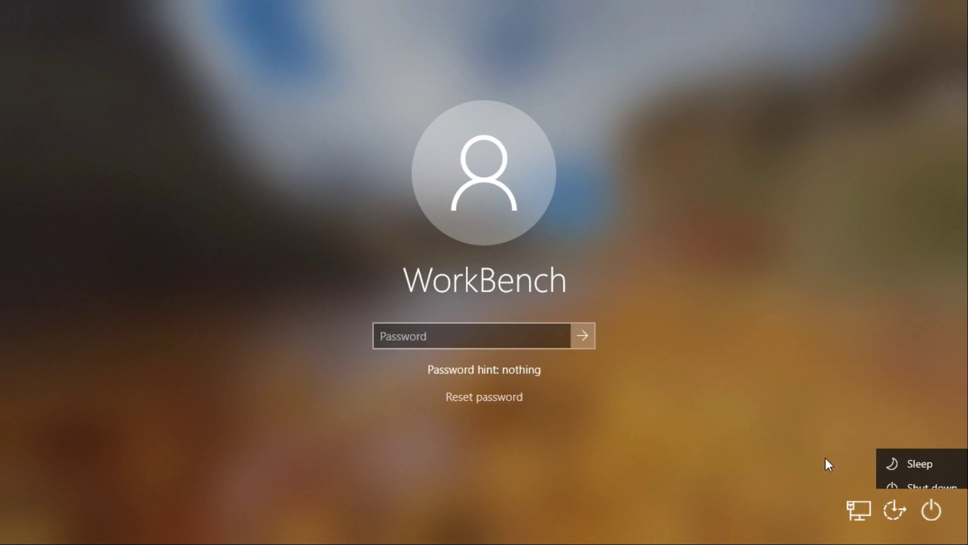
left_click(767, 332)
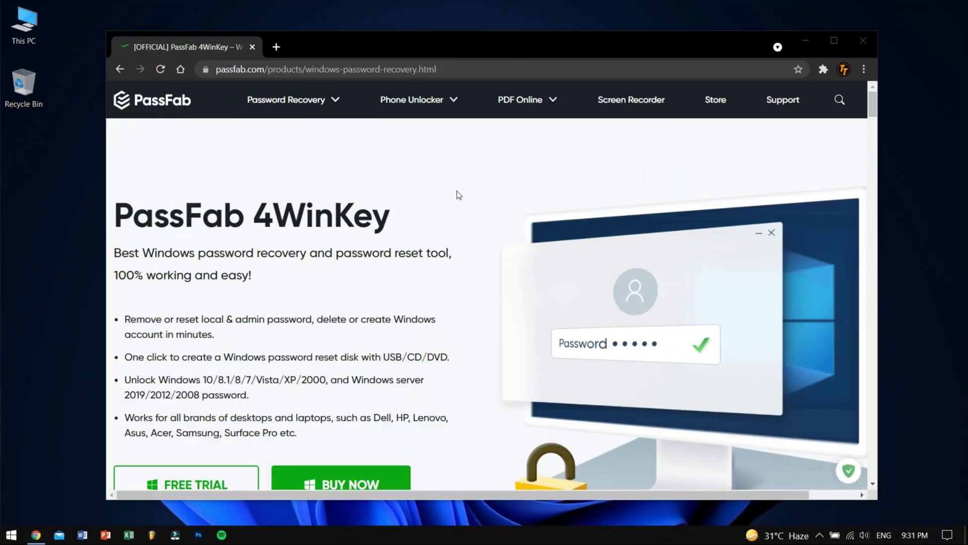
Examine the PassFab 4WinKey product page, from the supported Windows versions and computer brands to the password and account features.
scroll(483, 195, "down", 1)
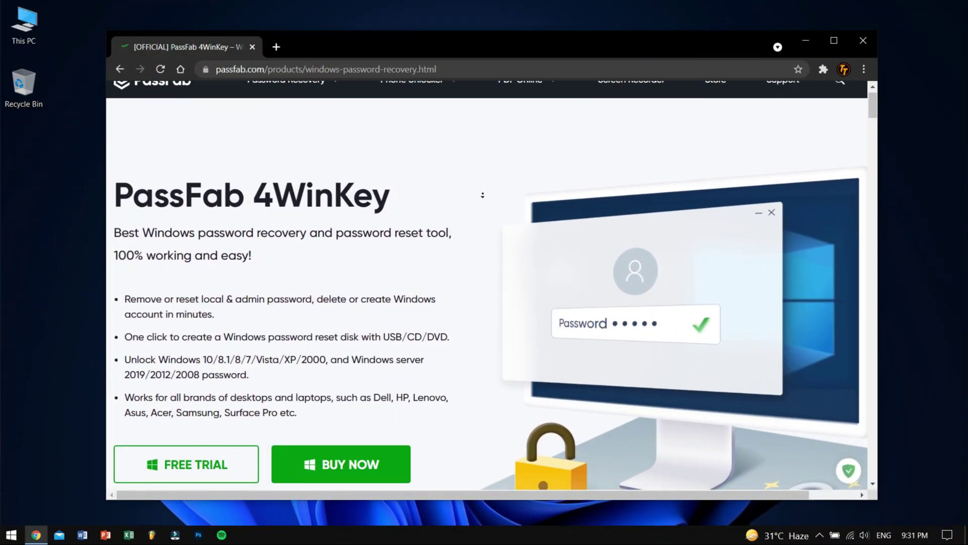
scroll(483, 194, "down", 1)
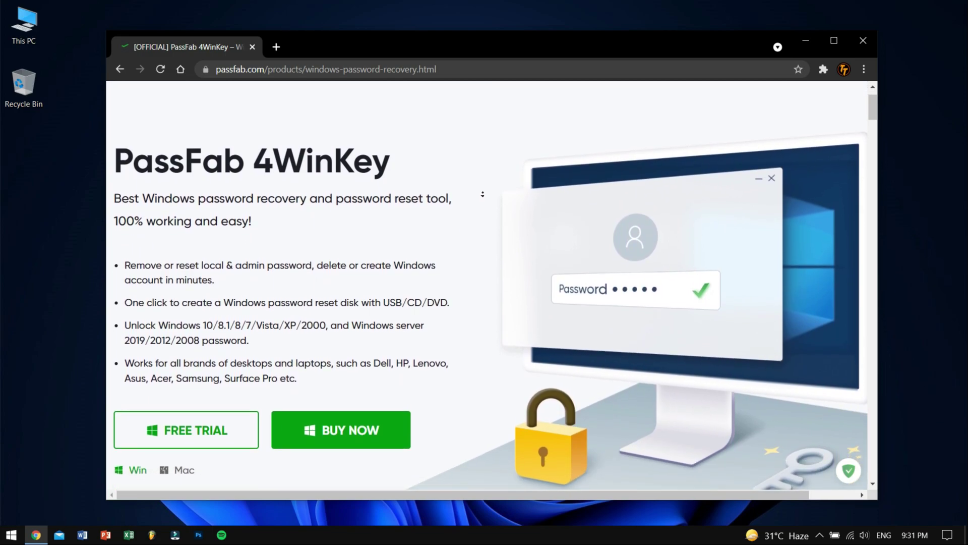
scroll(482, 194, "down", 1)
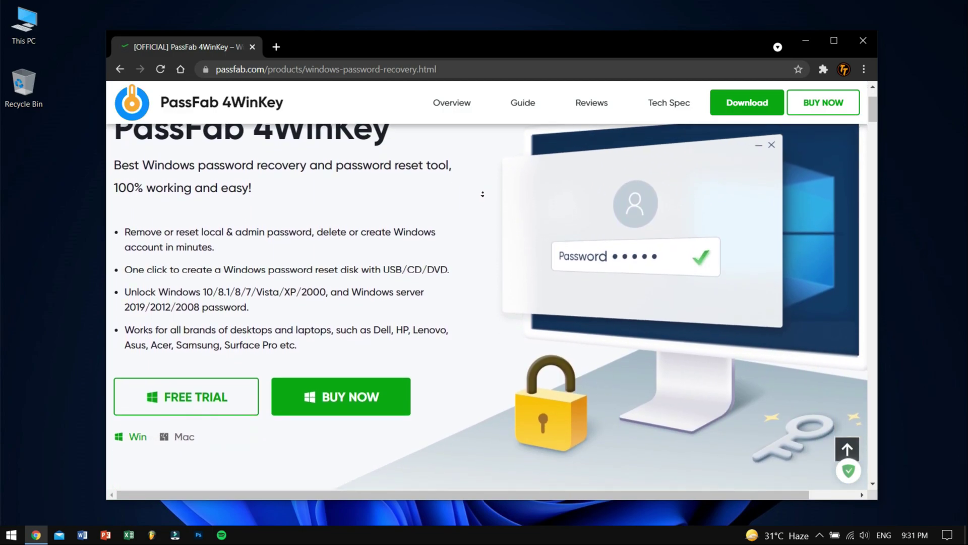
scroll(483, 194, "down", 1)
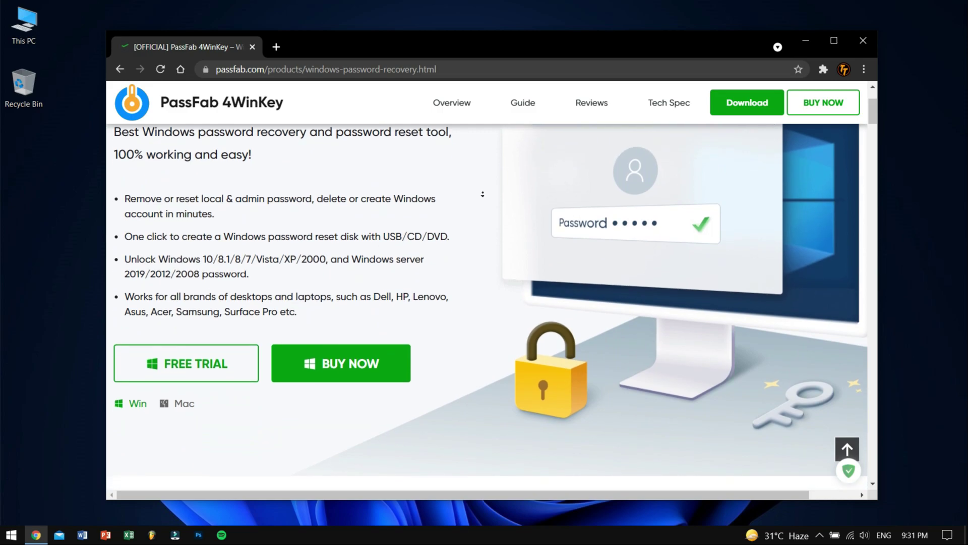
scroll(483, 194, "down", 1)
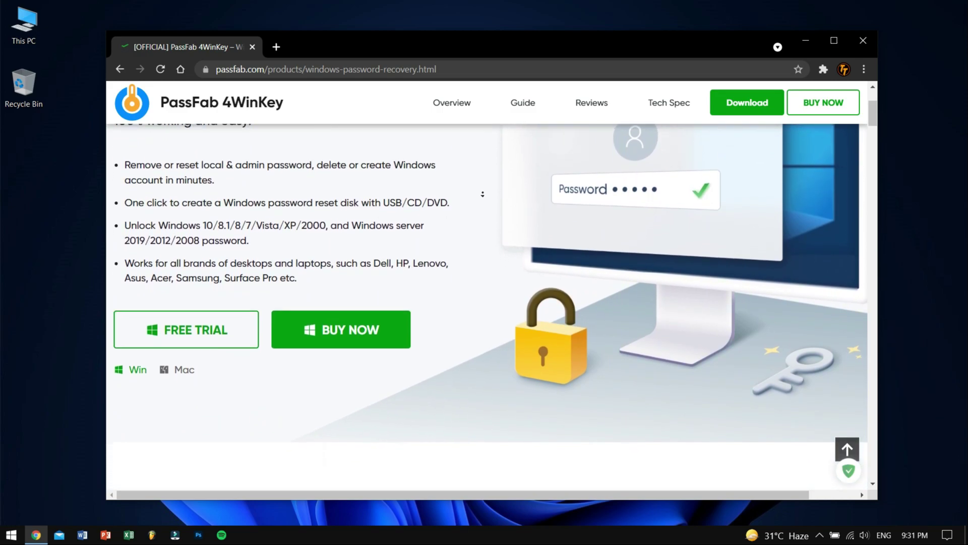
scroll(482, 194, "down", 1)
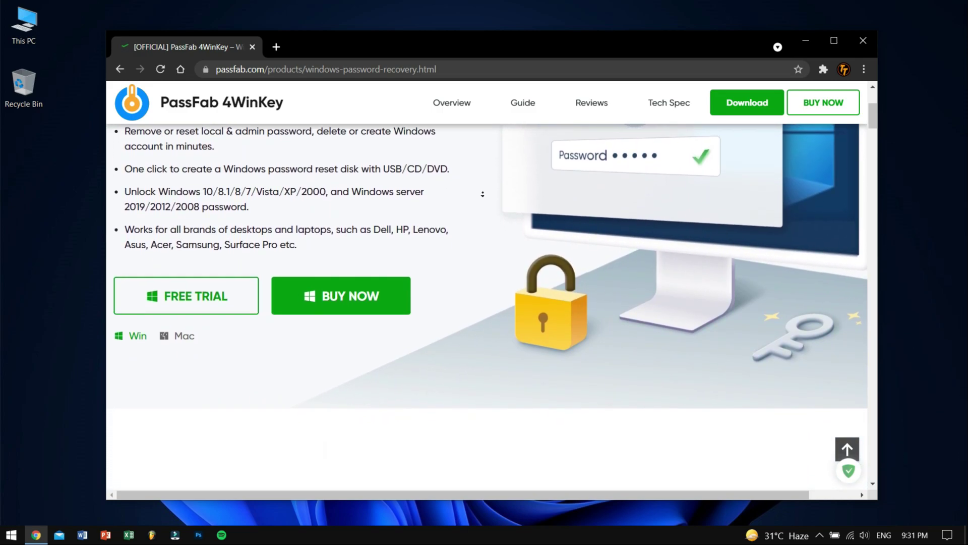
scroll(483, 194, "down", 1)
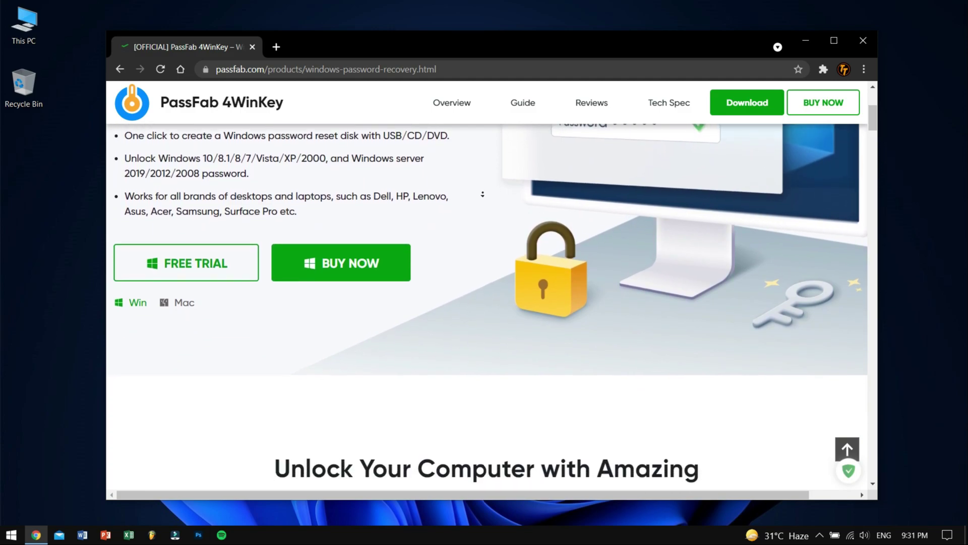
scroll(482, 194, "down", 1)
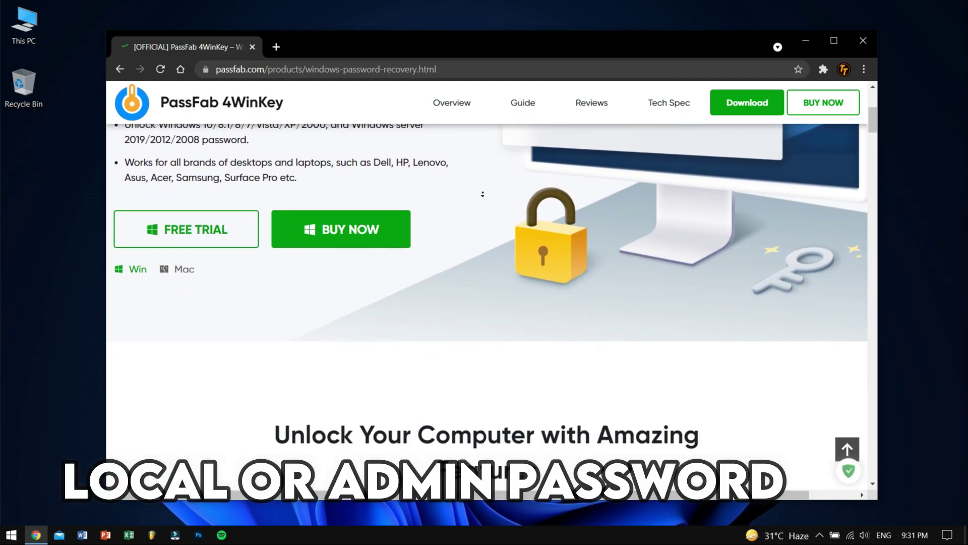
scroll(482, 194, "down", 1)
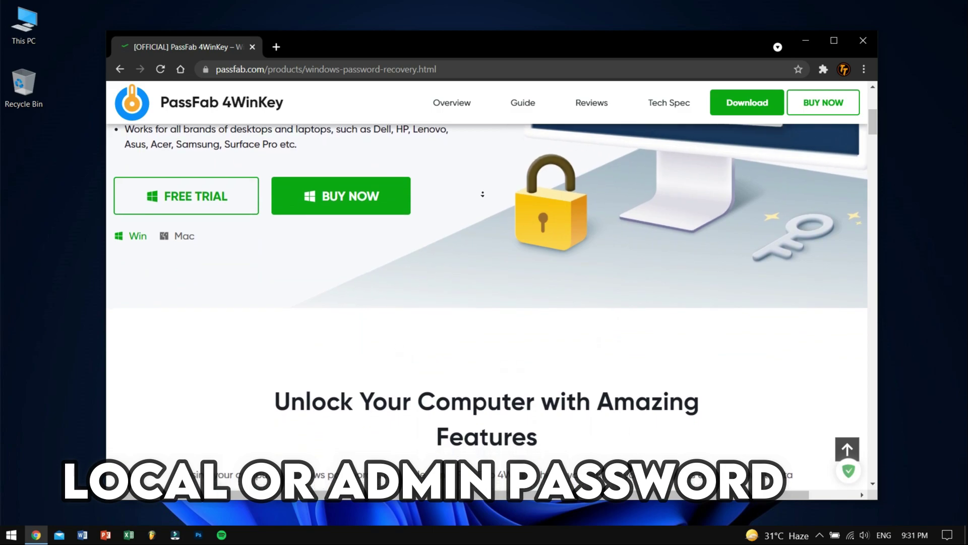
scroll(483, 195, "down", 1)
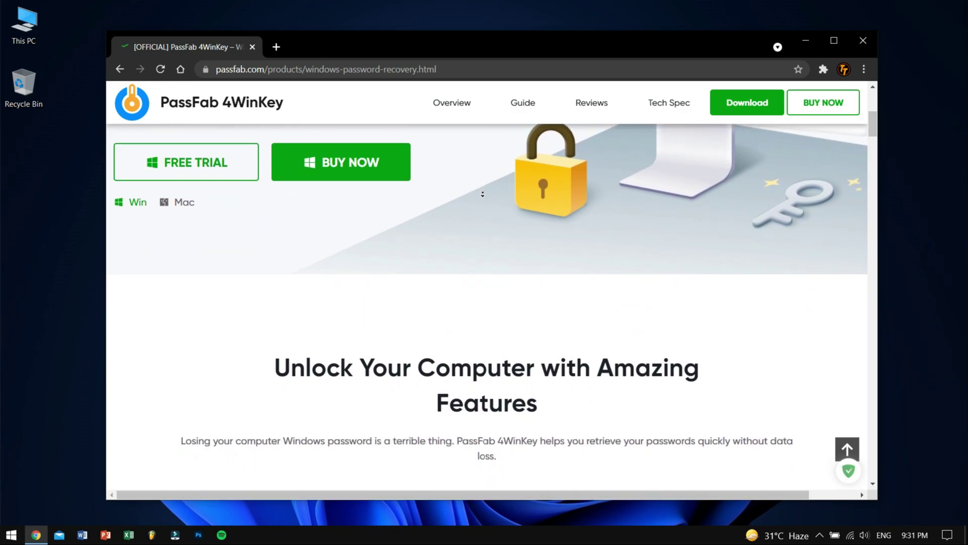
scroll(483, 194, "down", 1)
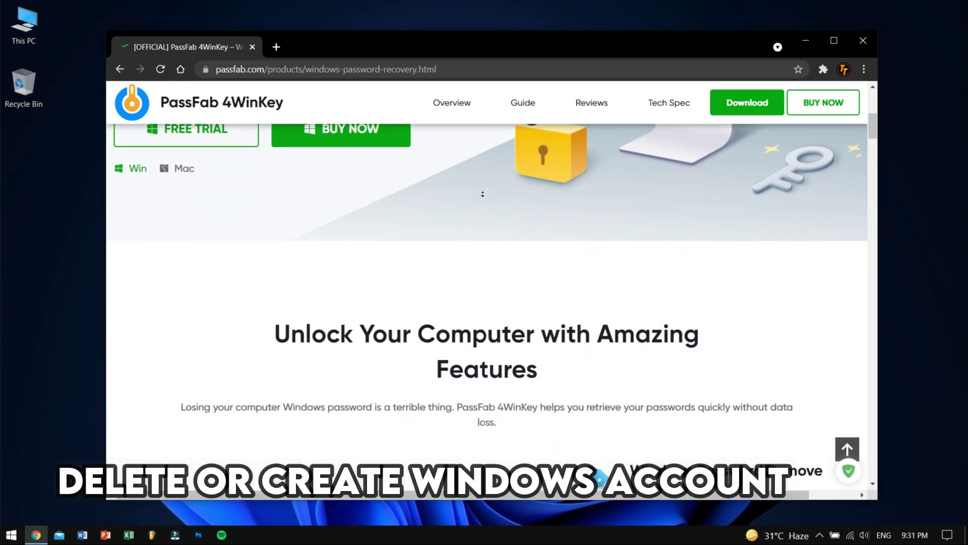
scroll(483, 194, "down", 1)
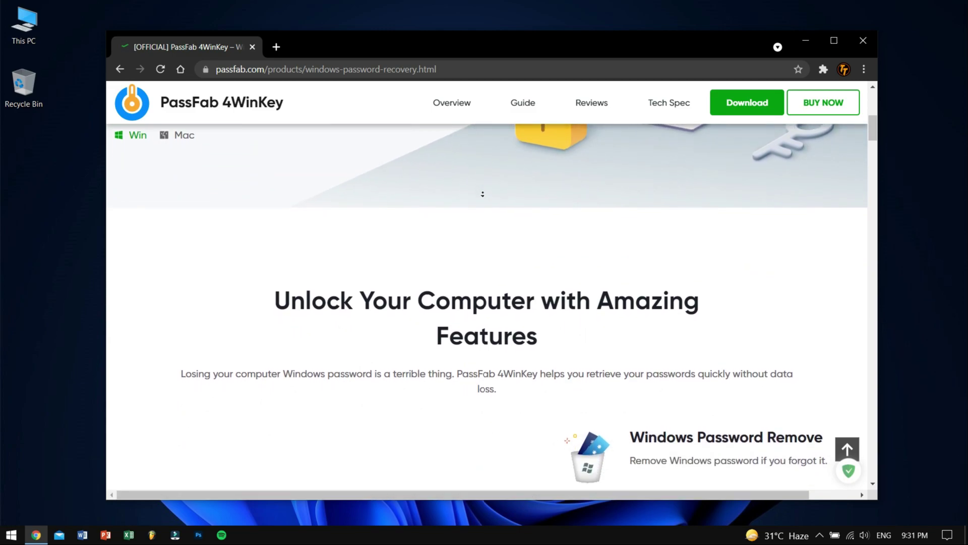
scroll(482, 194, "down", 1)
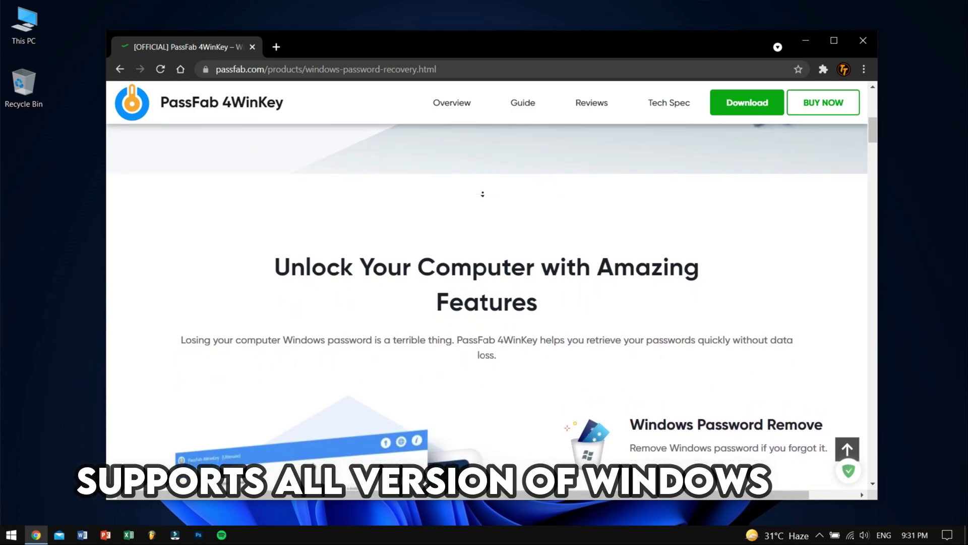
scroll(483, 194, "down", 1)
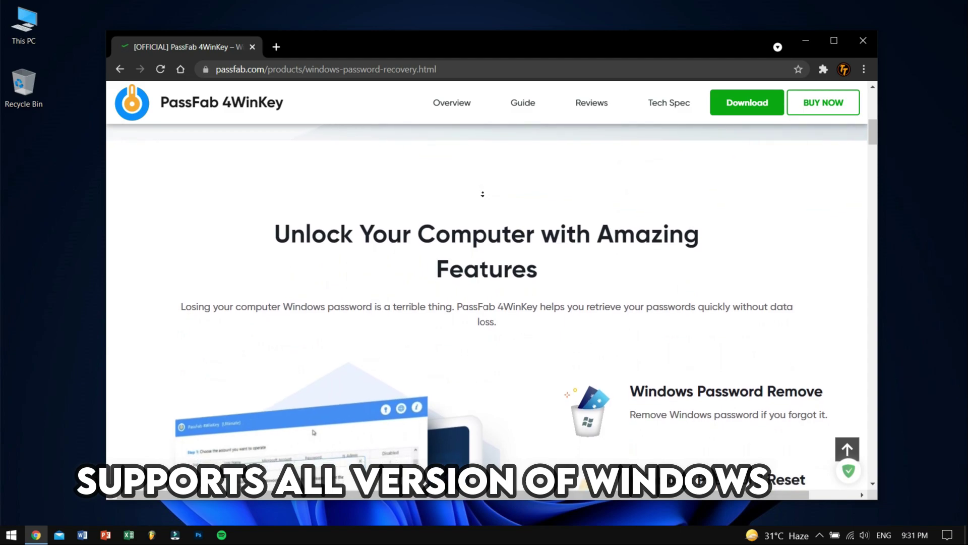
scroll(483, 194, "down", 1)
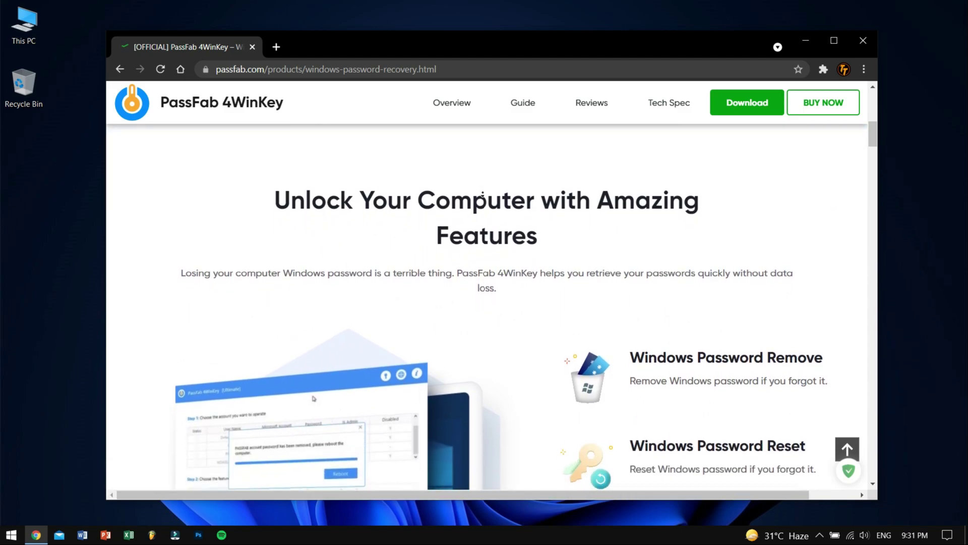
scroll(482, 194, "down", 3)
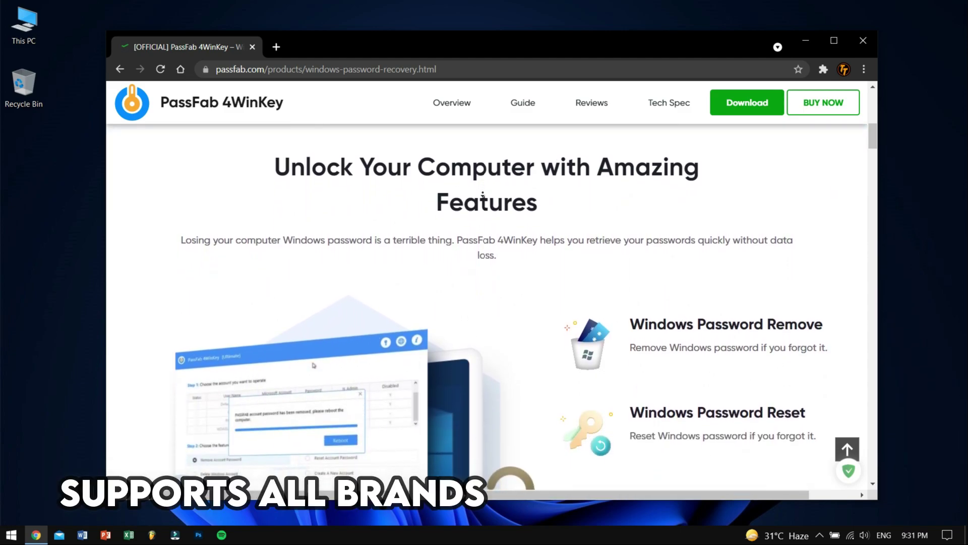
scroll(482, 194, "down", 3)
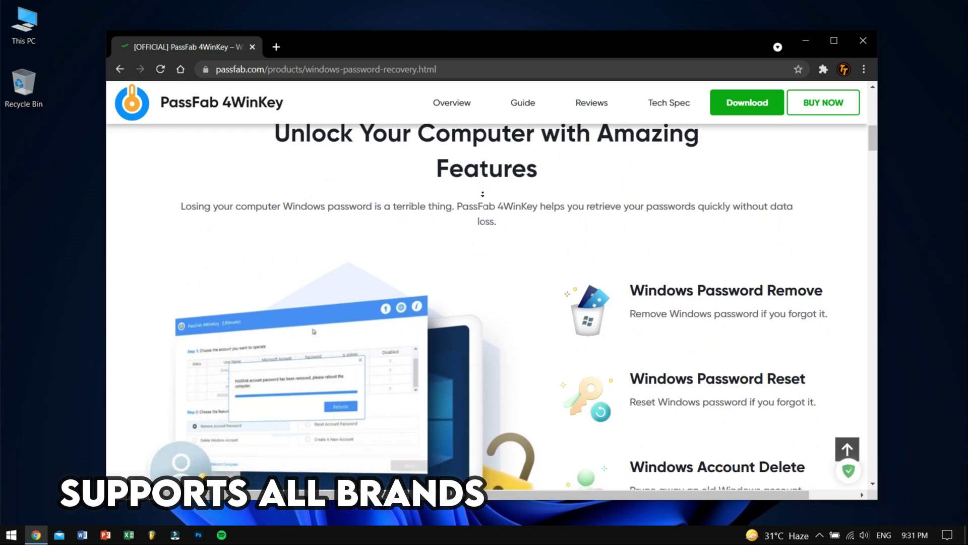
scroll(483, 194, "down", 3)
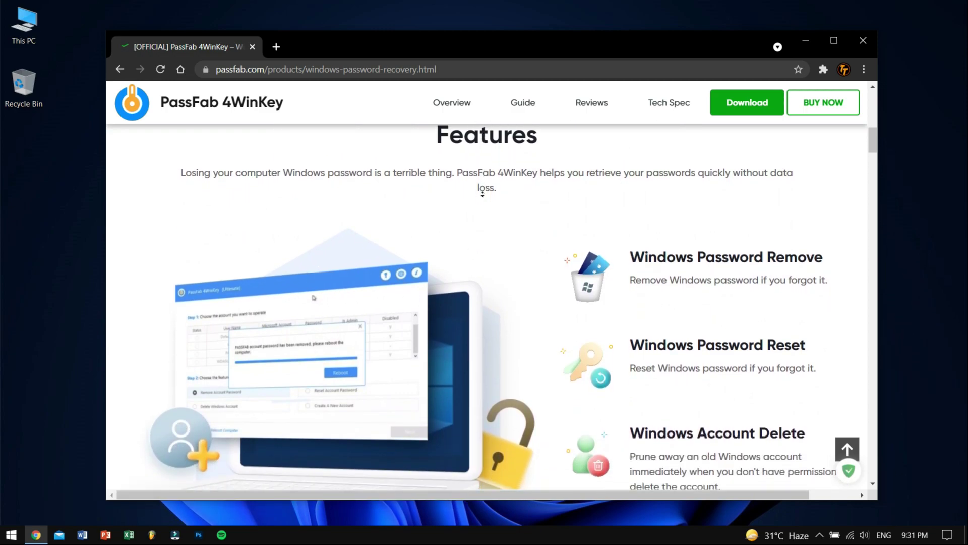
scroll(482, 194, "down", 3)
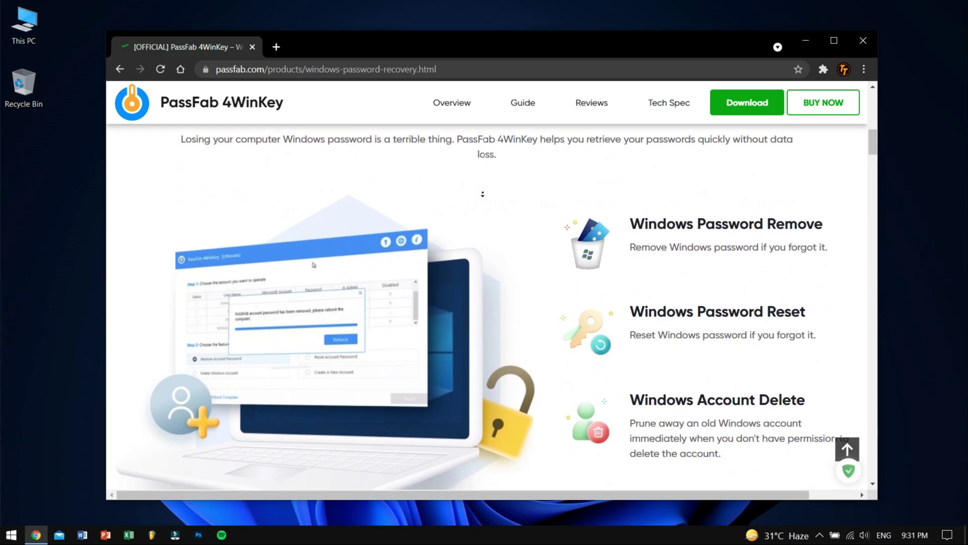
scroll(483, 194, "down", 3)
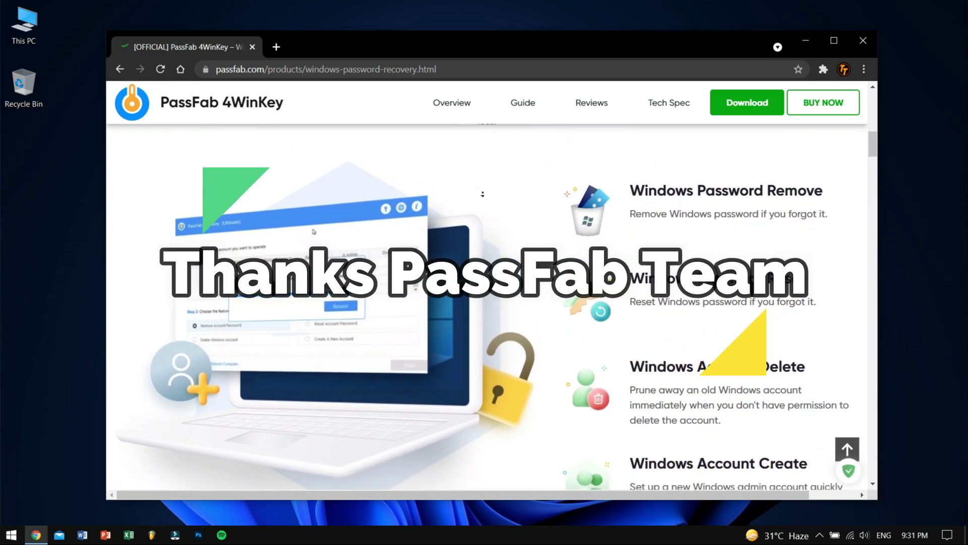
scroll(483, 195, "down", 3)
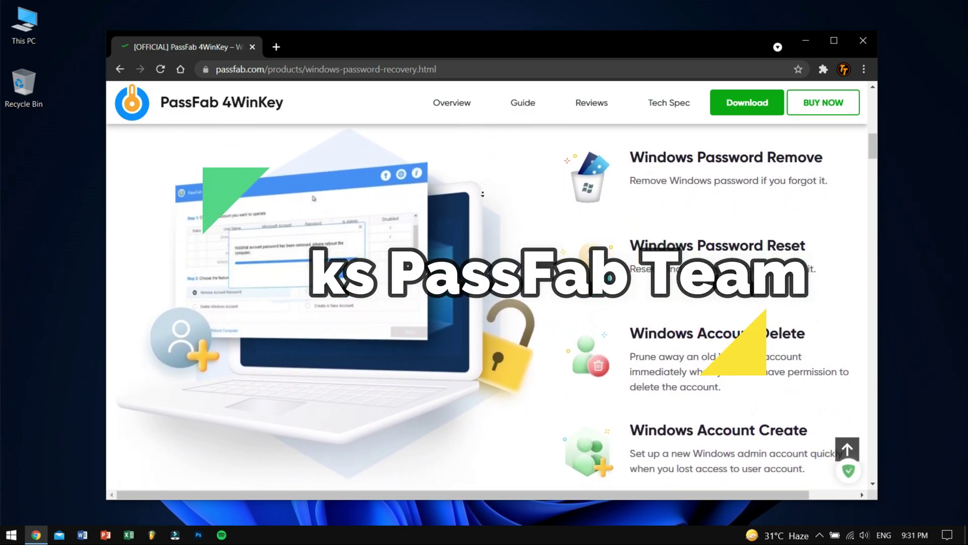
scroll(482, 194, "down", 2)
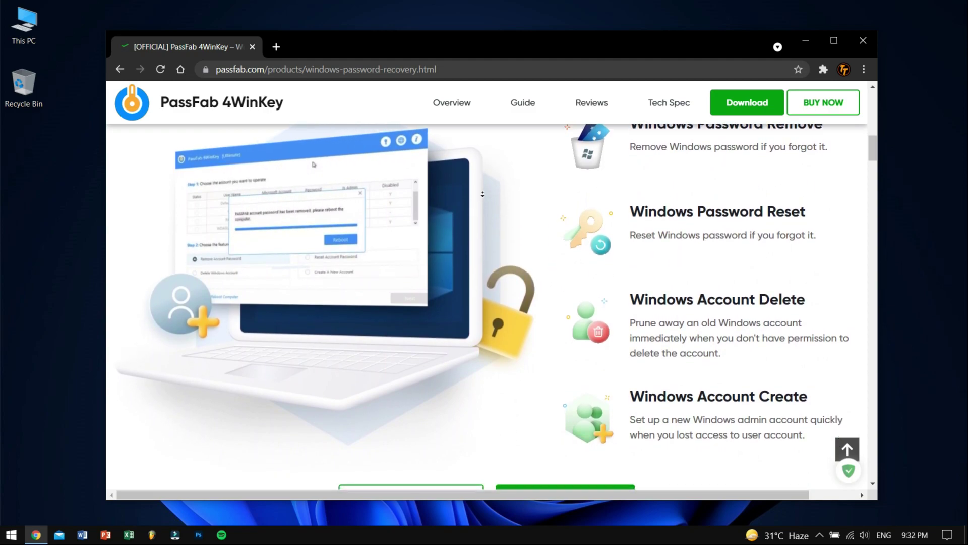
scroll(483, 195, "down", 2)
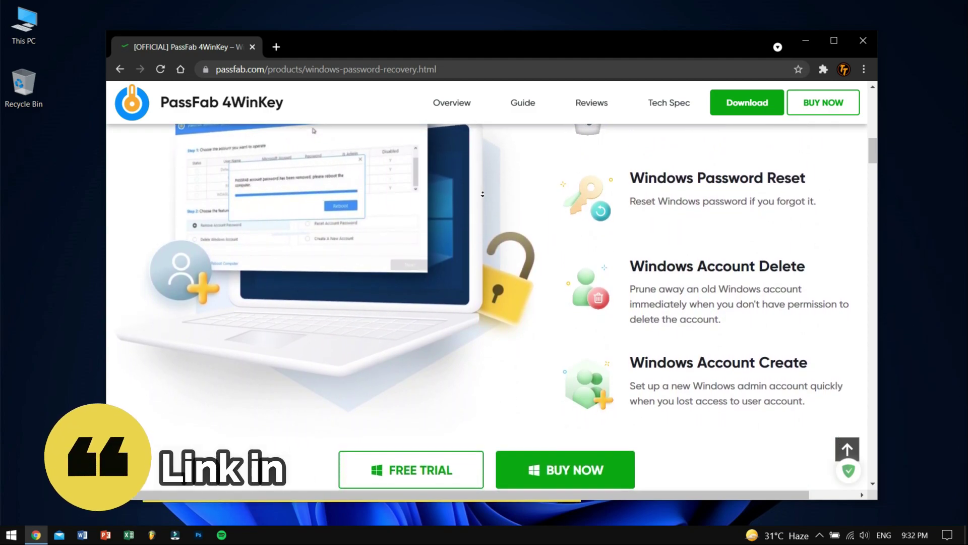
scroll(483, 195, "down", 4)
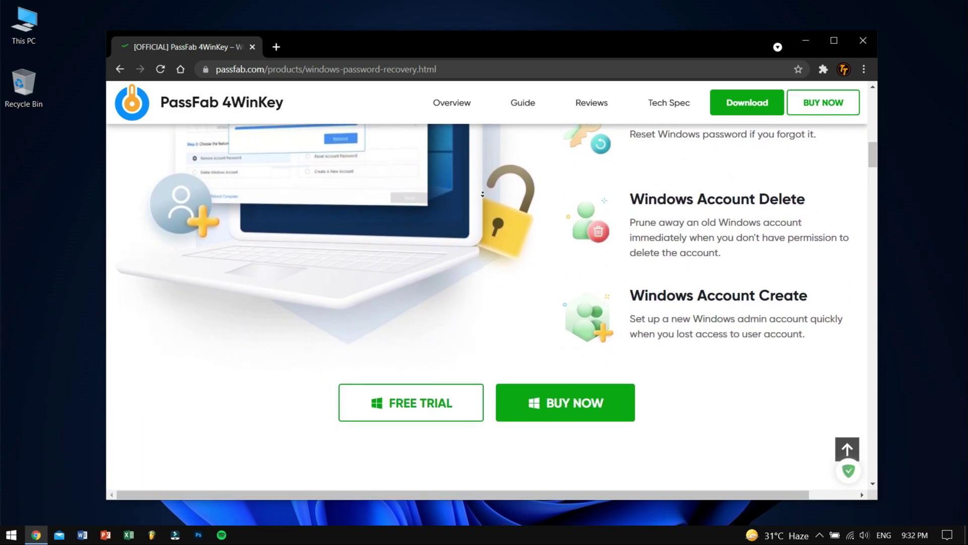
scroll(483, 194, "down", 2)
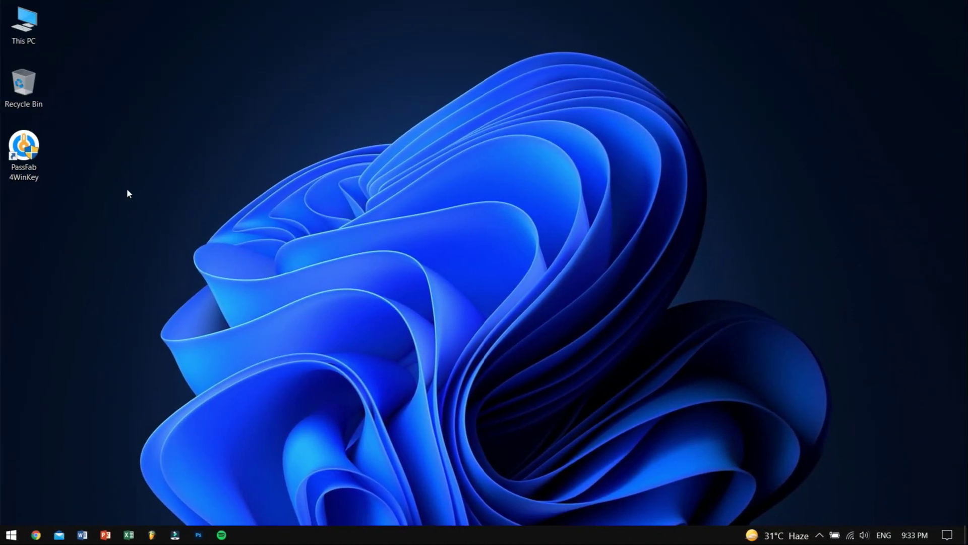
Launch PassFab 4WinKey from the desktop.
double_click(20, 148)
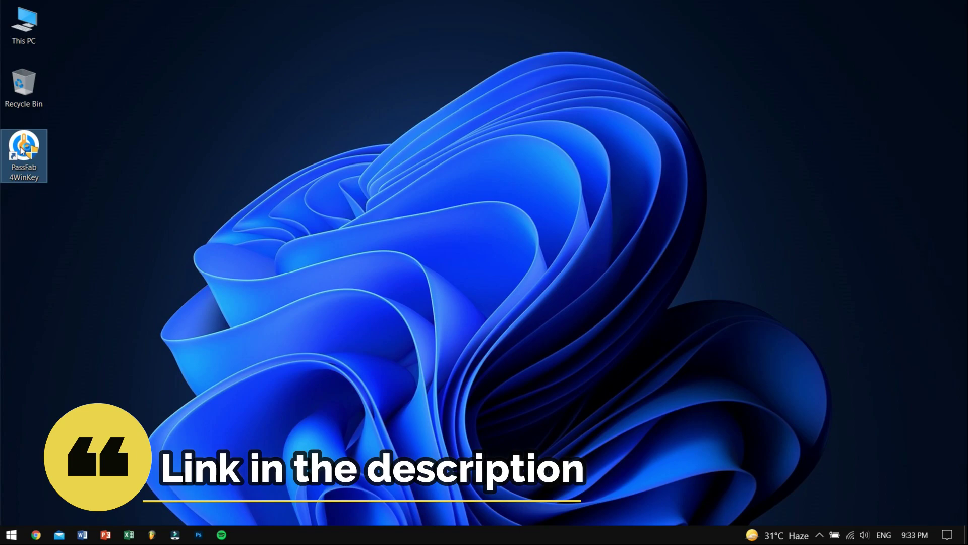
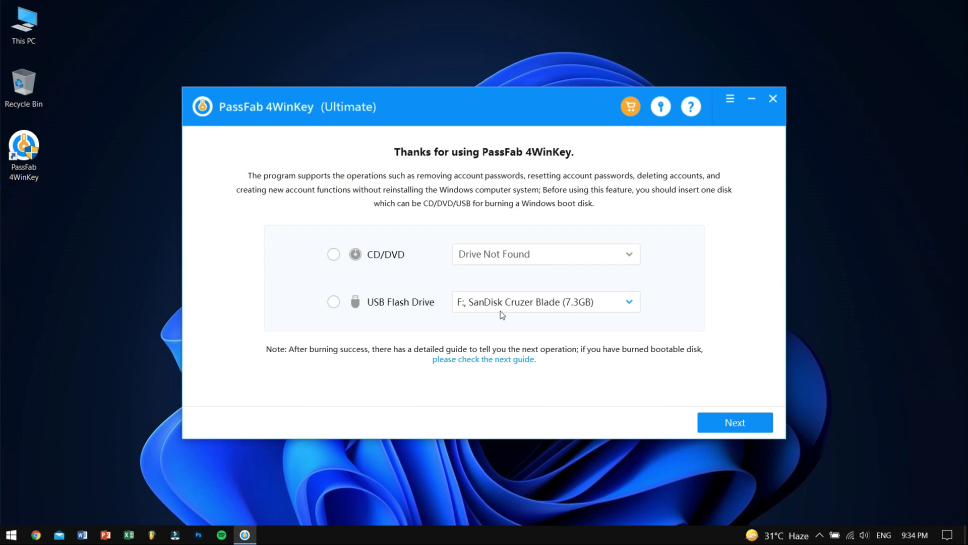
Burn a Windows boot disk onto the F: SanDisk Cruzer Blade (7.3GB) USB flash drive, agreeing to erase all its data.
left_click(501, 311)
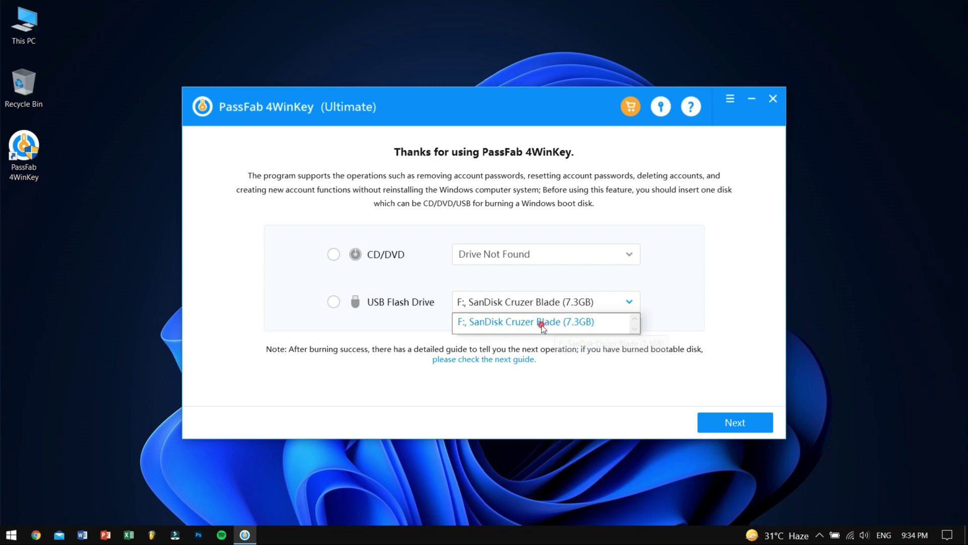
left_click(542, 324)
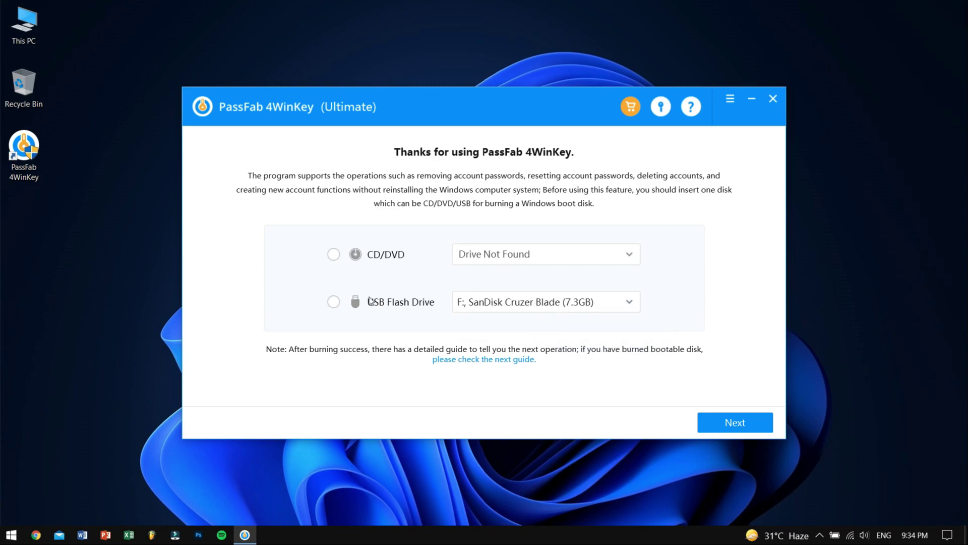
left_click(722, 422)
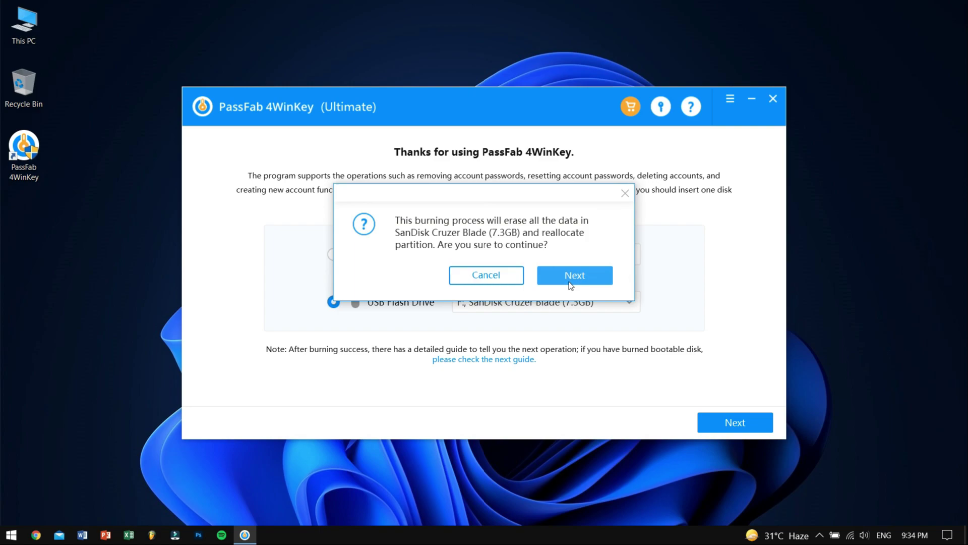
left_click_drag(534, 196, 526, 231)
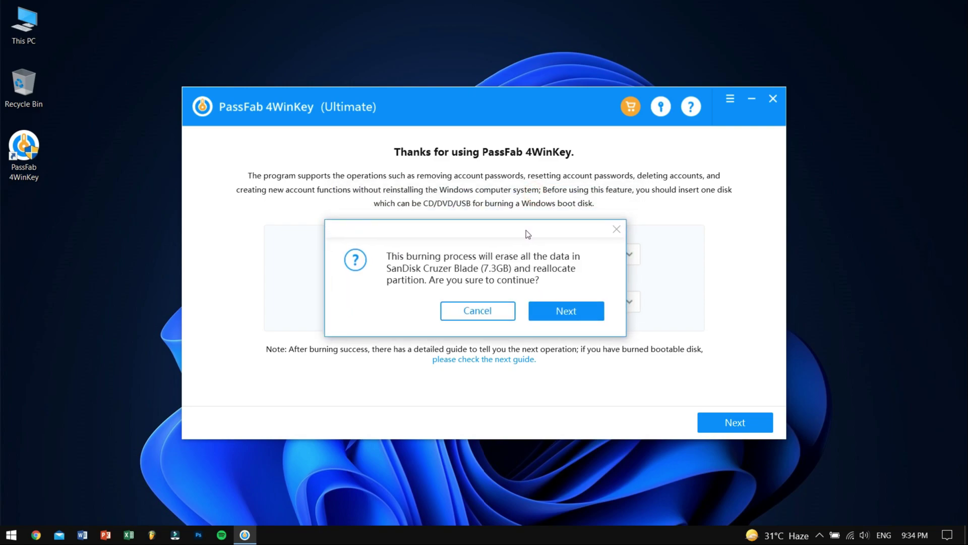
left_click(569, 308)
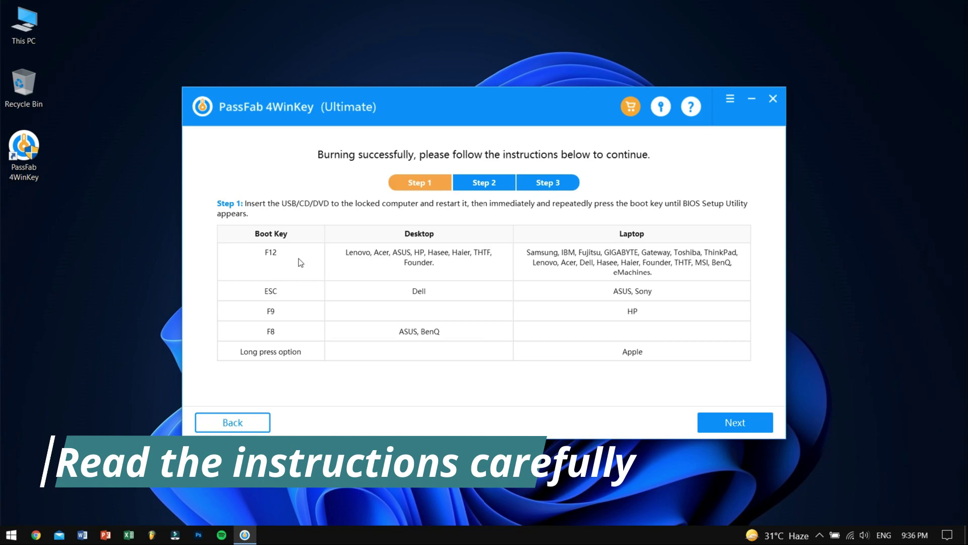
Go through the post-burning instructions from the boot keys in Step 1 to the account unlocking guide in Step 3.
left_click(741, 428)
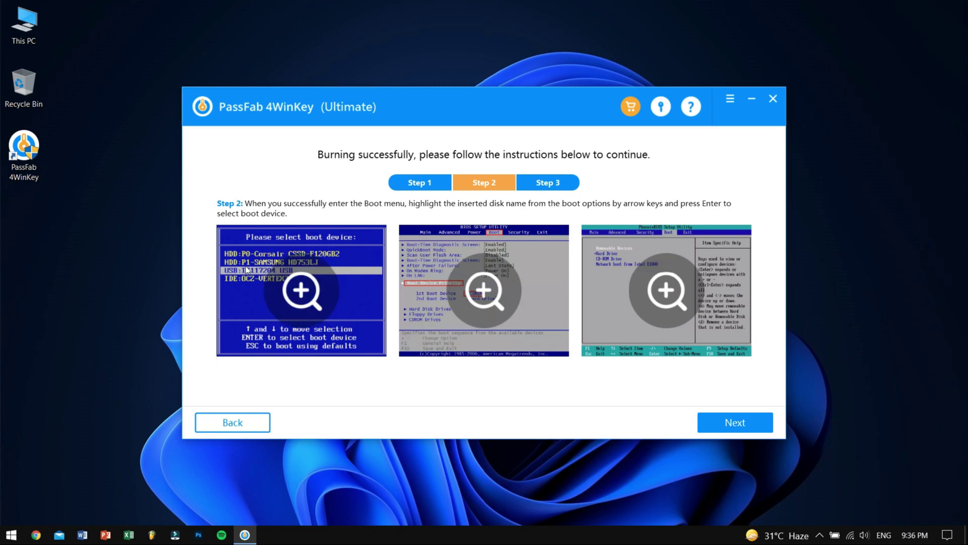
left_click(747, 422)
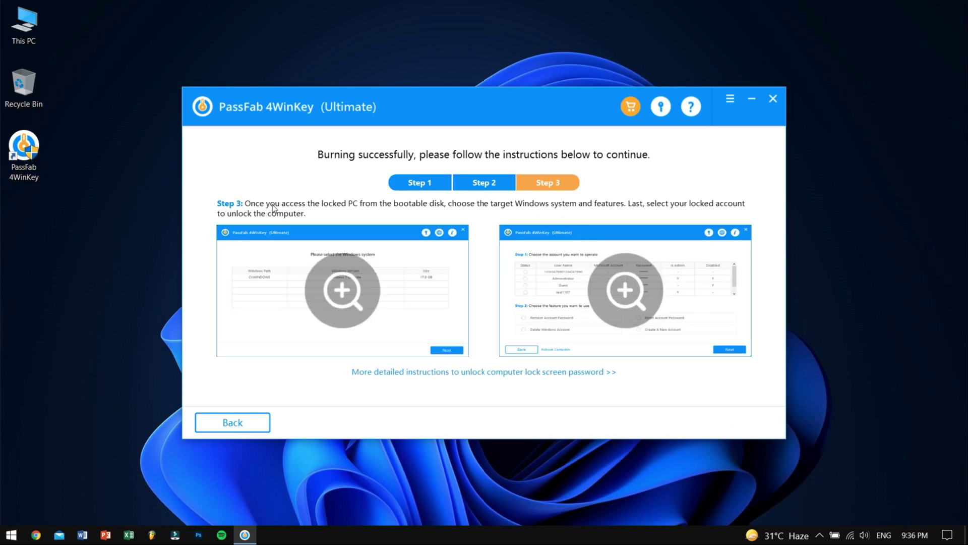
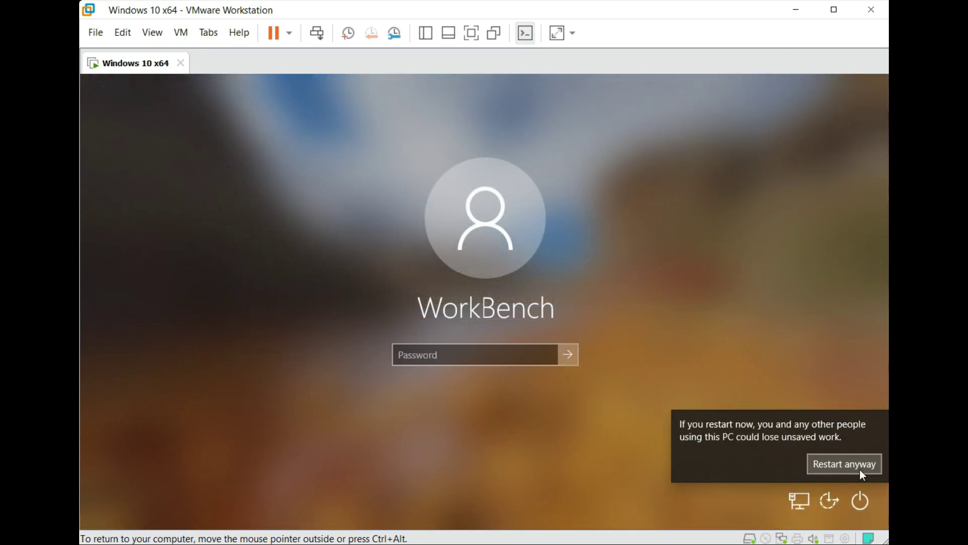
Restart the locked Windows 10 x64 virtual machine despite possible unsaved work and boot it from the EFI USB Device.
left_click(861, 471)
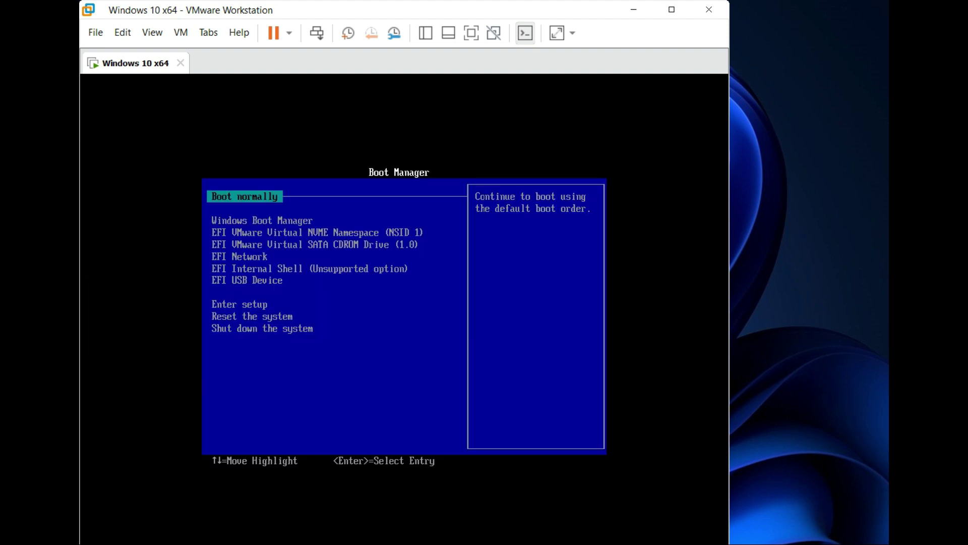
key("Down")
key("Down")
key("Down")
key("Down")
key("Down")
key("Down")
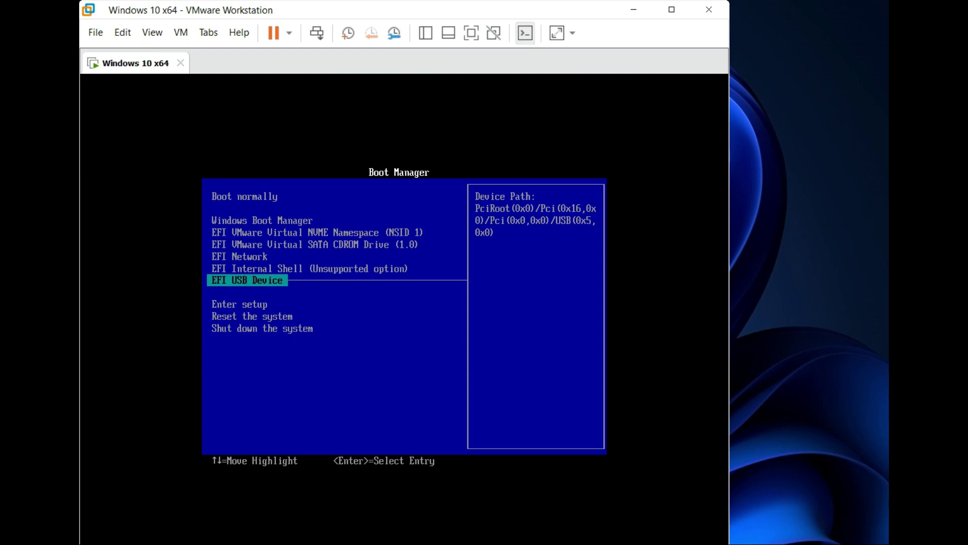
key("Return")
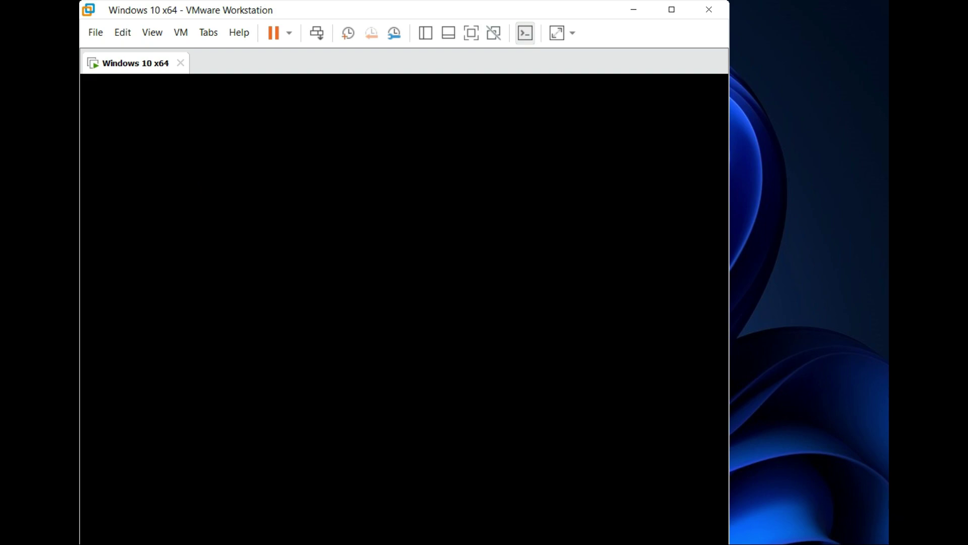
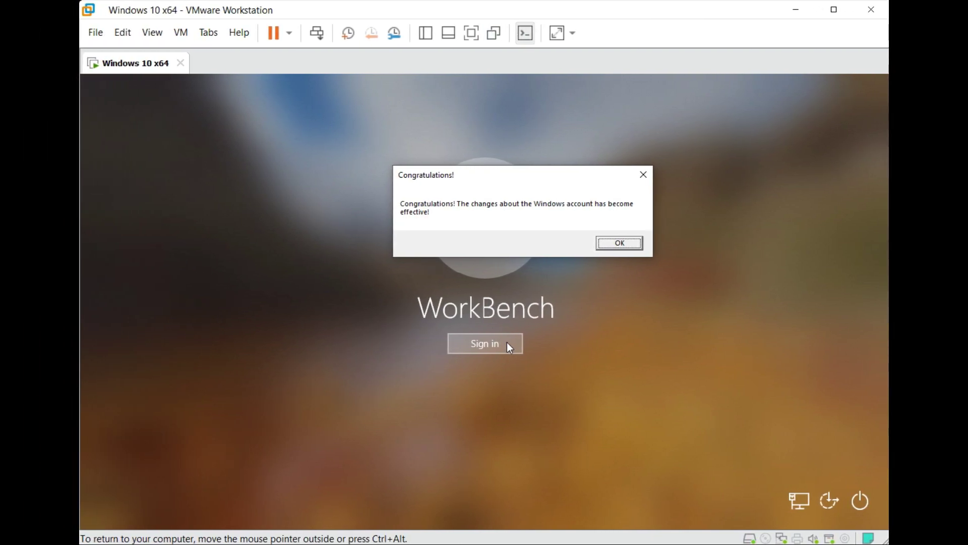
Sign in to the Windows account without a password and dismiss the notice about the account changes.
left_click(507, 343)
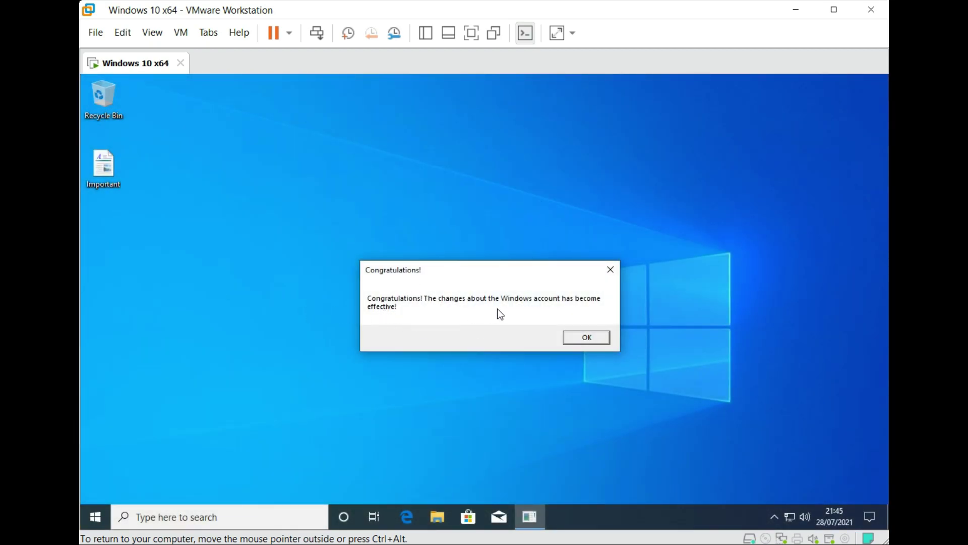
left_click(592, 339)
right_click(239, 240)
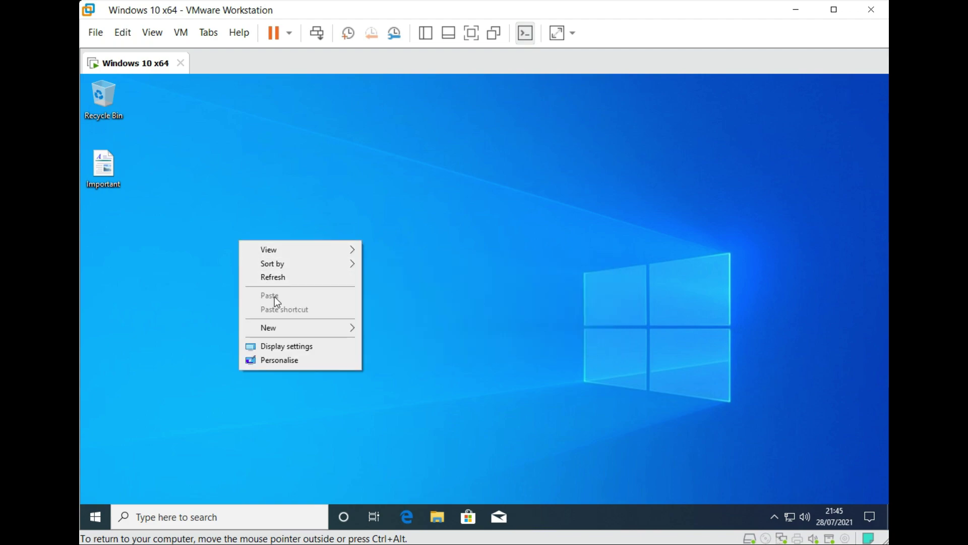
left_click(305, 282)
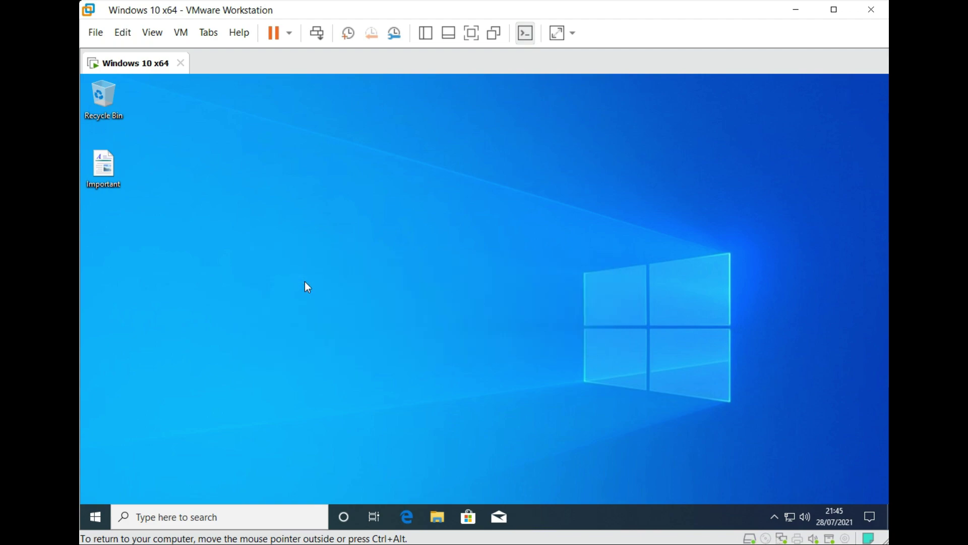
left_click_drag(230, 166, 434, 316)
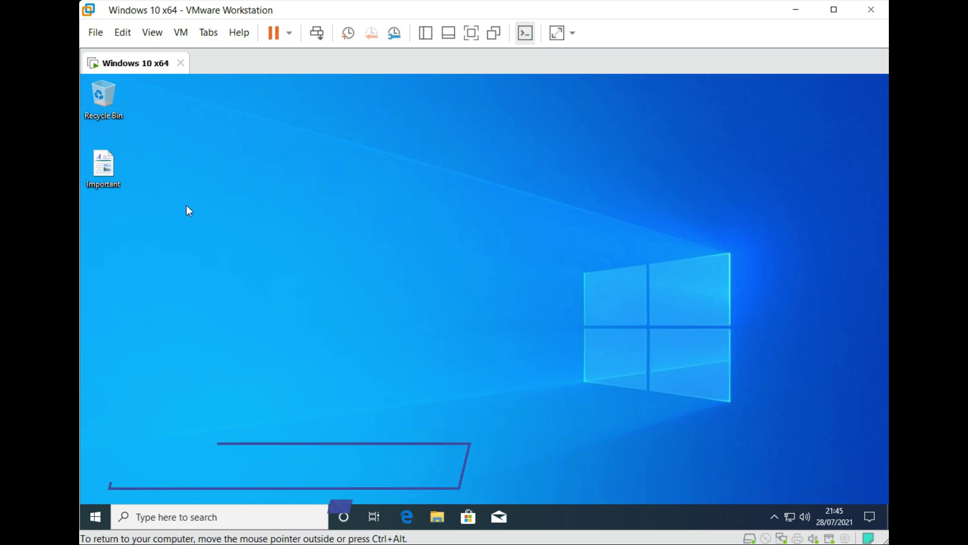
Open the Important document from the desktop, check that its text is accessible, and close it.
double_click(103, 169)
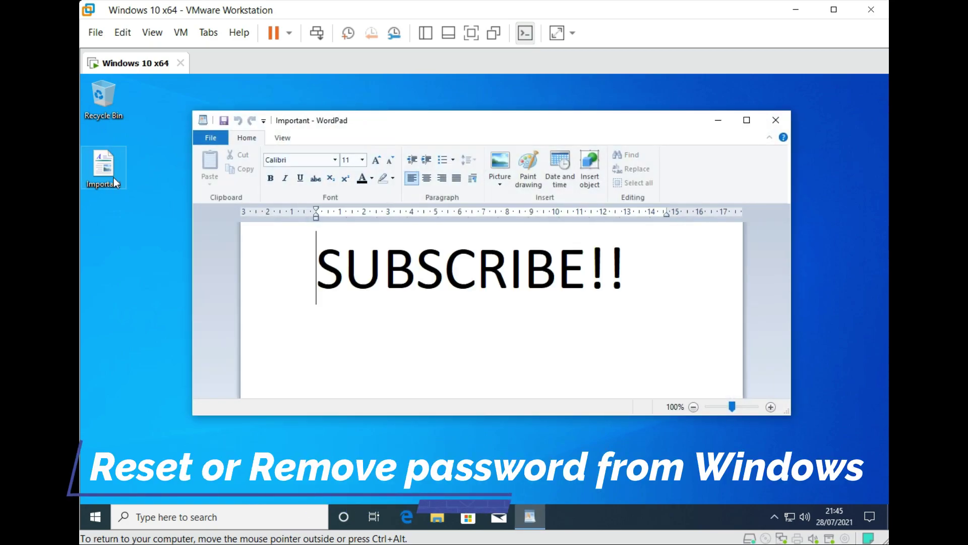
left_click_drag(637, 275, 314, 274)
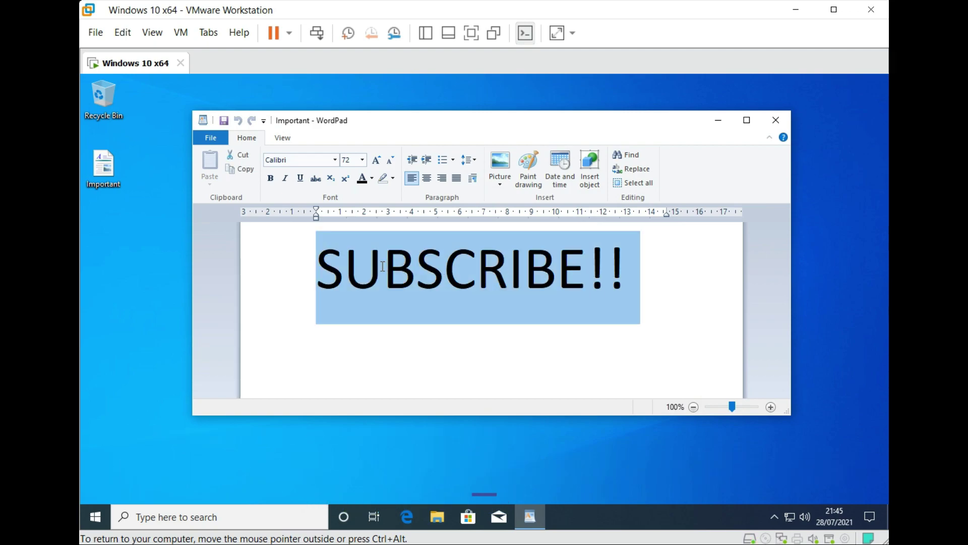
left_click(416, 351)
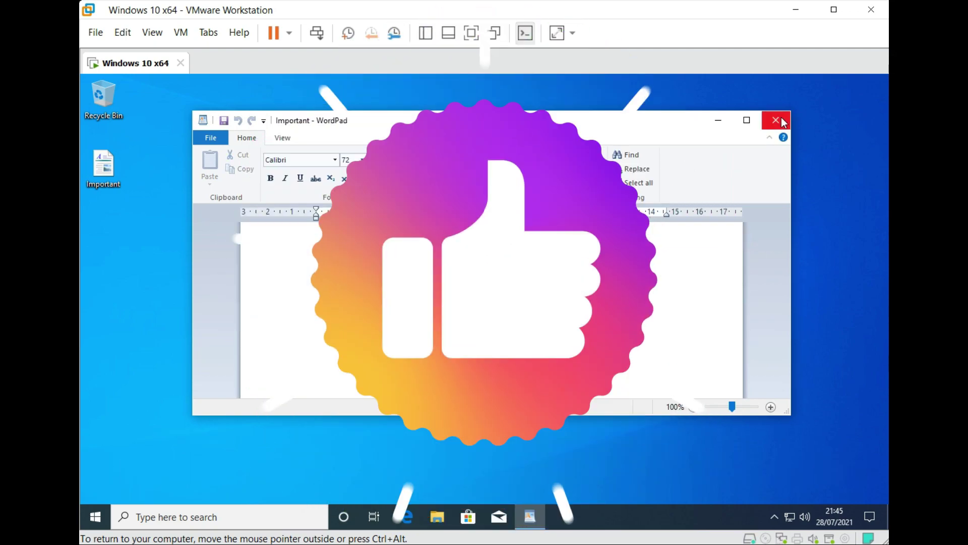
left_click(783, 123)
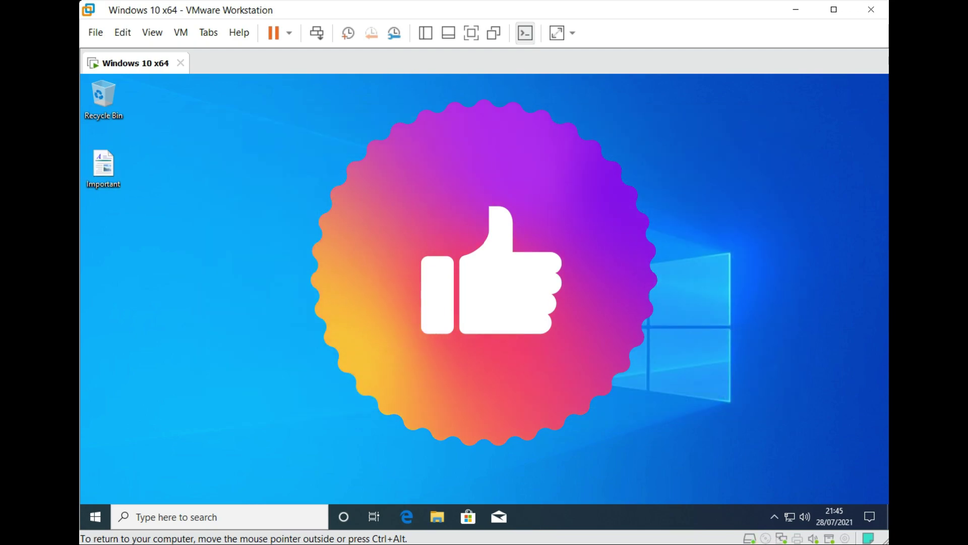
right_click(407, 175)
left_click(467, 211)
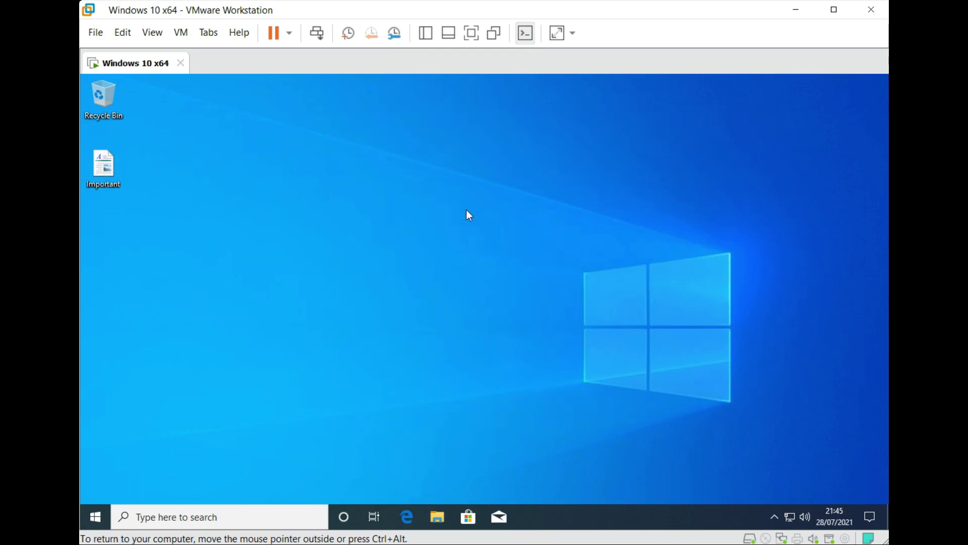
Open Windows Settings and look through the available setting categories.
left_click(95, 514)
left_click(100, 456)
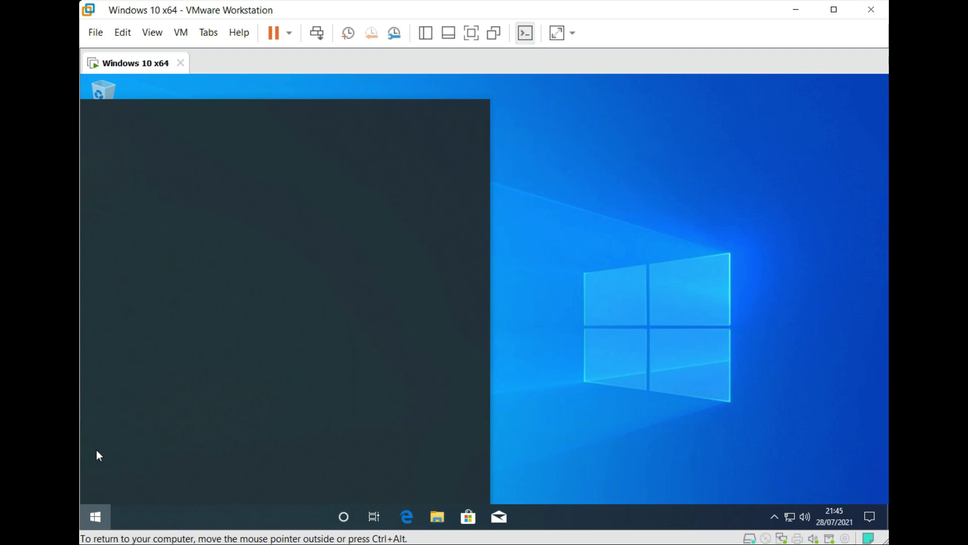
scroll(416, 303, "down", 3)
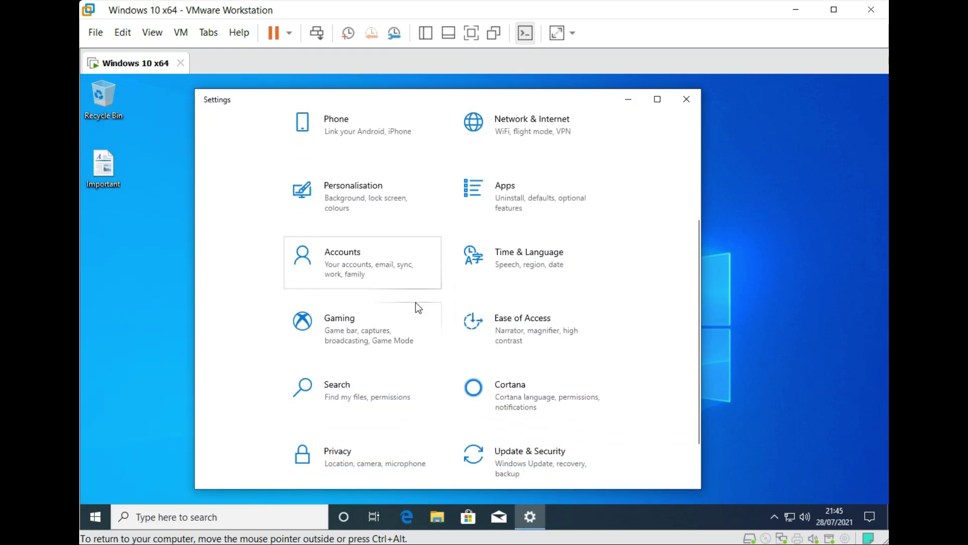
scroll(416, 302, "up", 4)
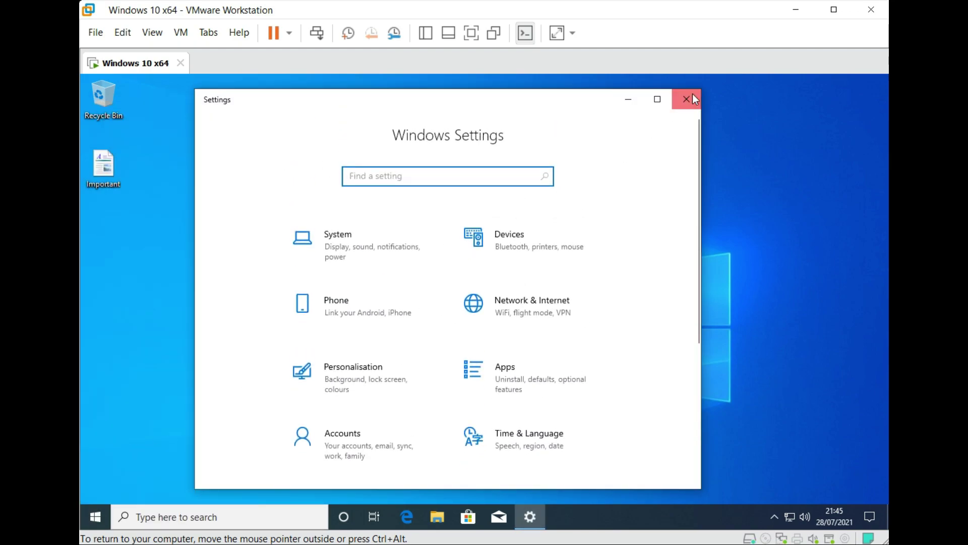